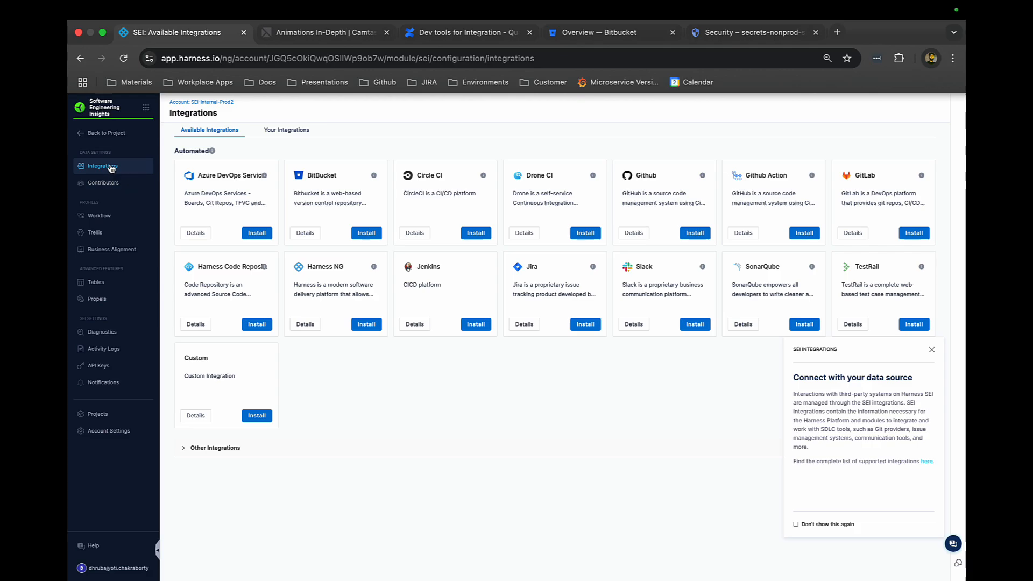
# - Start installing a Bitbucket integration and choose the Cloud hosting type
pyautogui.scroll(10, 112, 166)
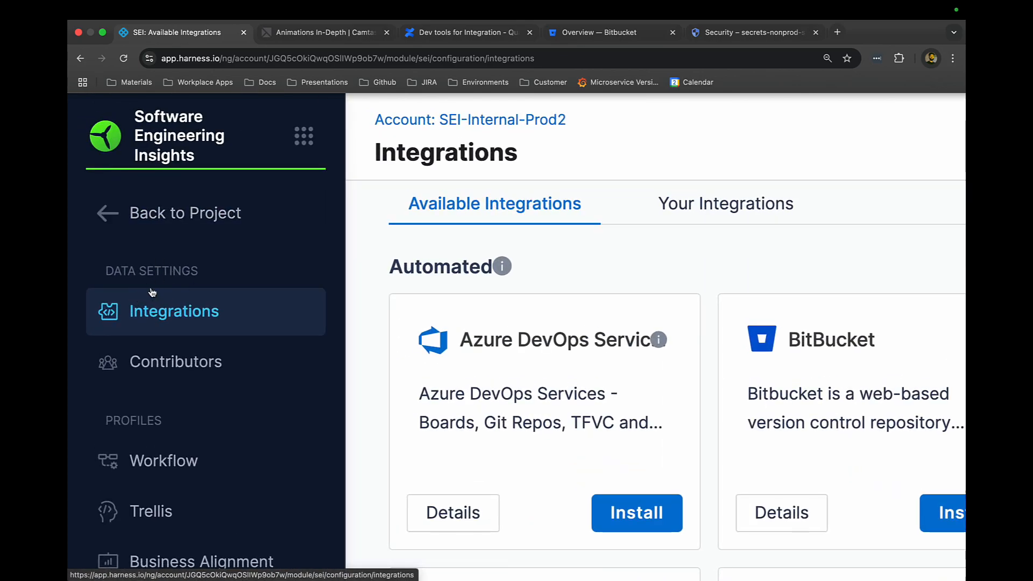
pyautogui.scroll(-2, 157, 249)
pyautogui.scroll(-10, 192, 277)
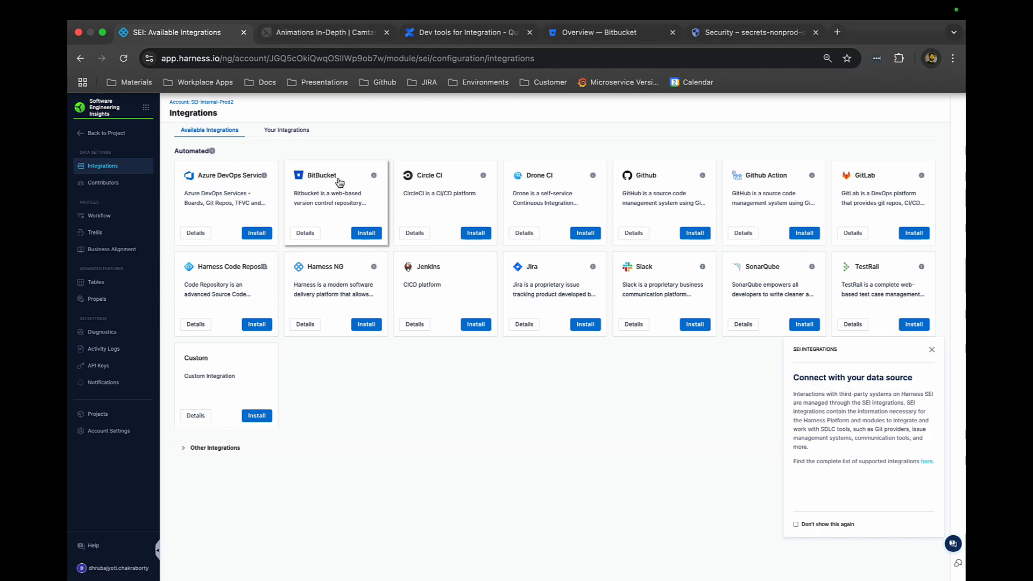
pyautogui.click(366, 234)
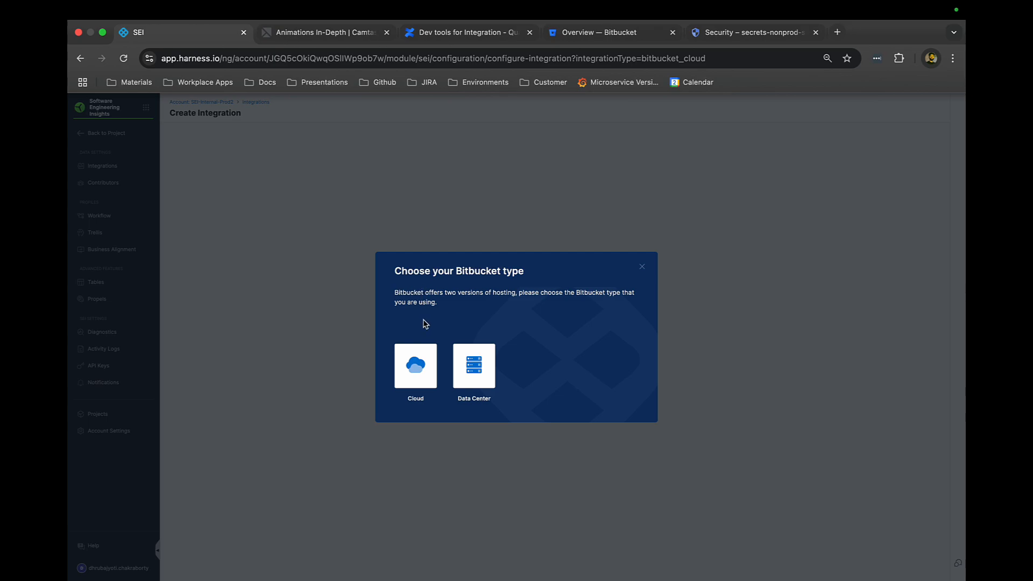
pyautogui.click(415, 370)
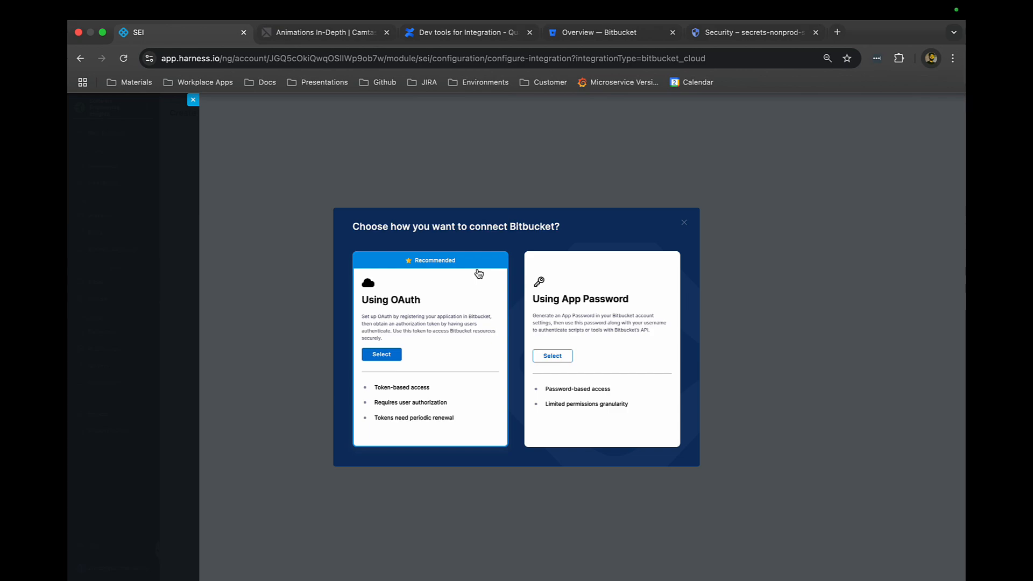
# - Connect using OAuth and grant Harness SEI access to the Bitbucket account
pyautogui.click(375, 357)
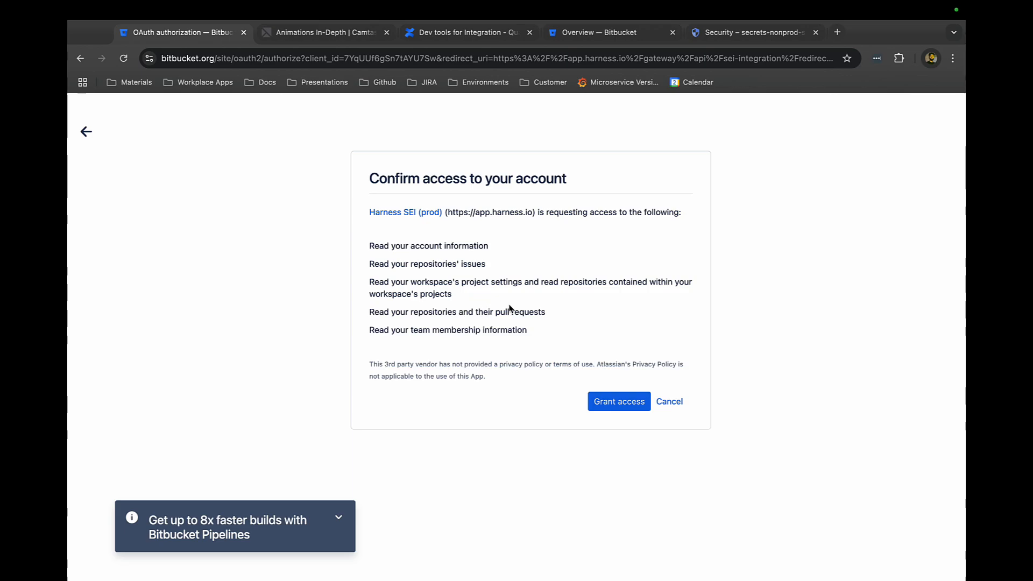
pyautogui.click(628, 411)
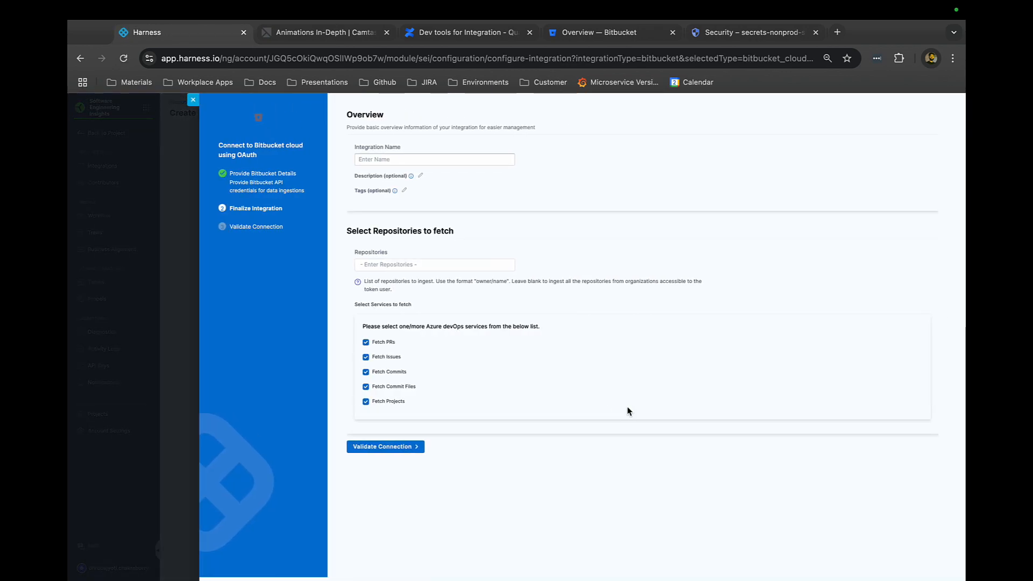
# - Enter Bitbucket Demo as the integration name
pyautogui.click(392, 165)
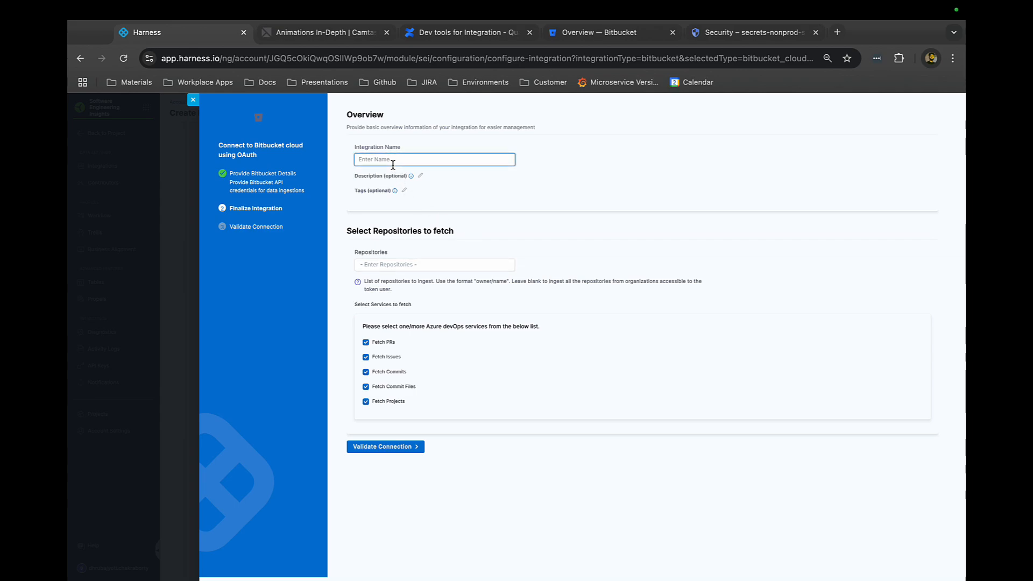
pyautogui.write('Bitbucket Demo')
pyautogui.click(422, 265)
pyautogui.click(424, 251)
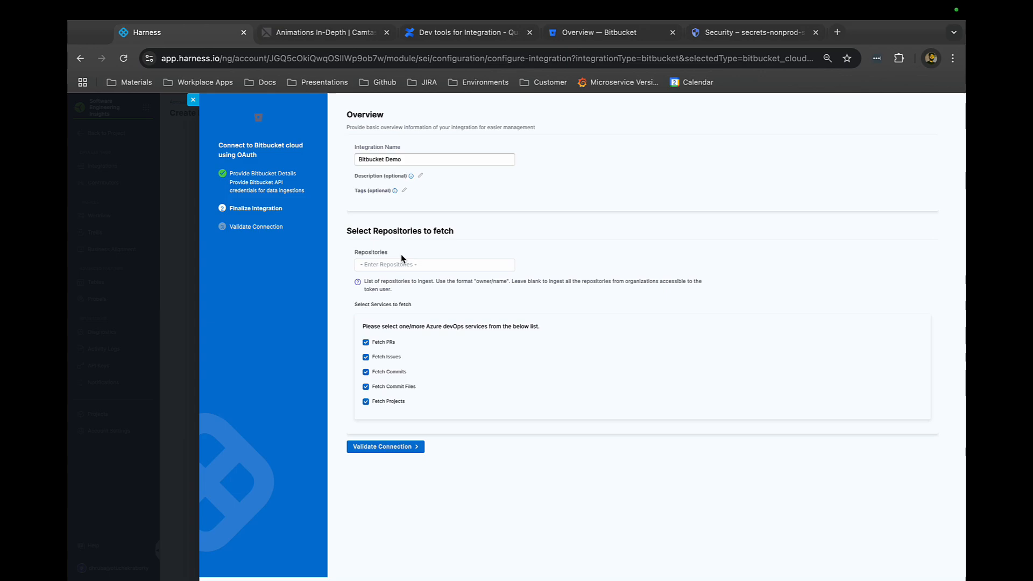
# - Clear the Fetch Commit Files service and validate the connection
pyautogui.scroll(5, 401, 254)
pyautogui.scroll(-1, 375, 334)
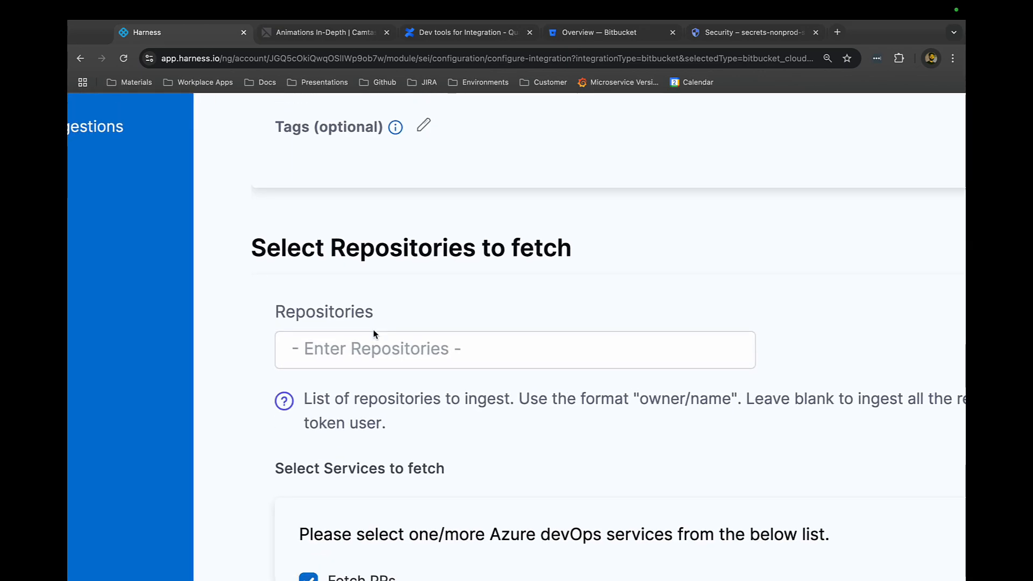
pyautogui.scroll(-5, 380, 309)
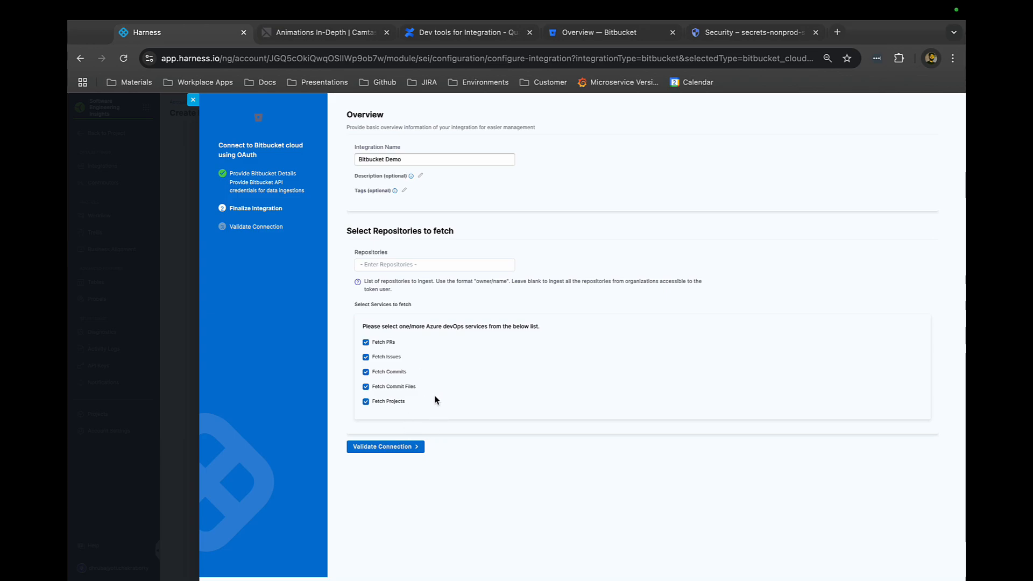
pyautogui.scroll(5, 435, 400)
pyautogui.hscroll(-1, 435, 401)
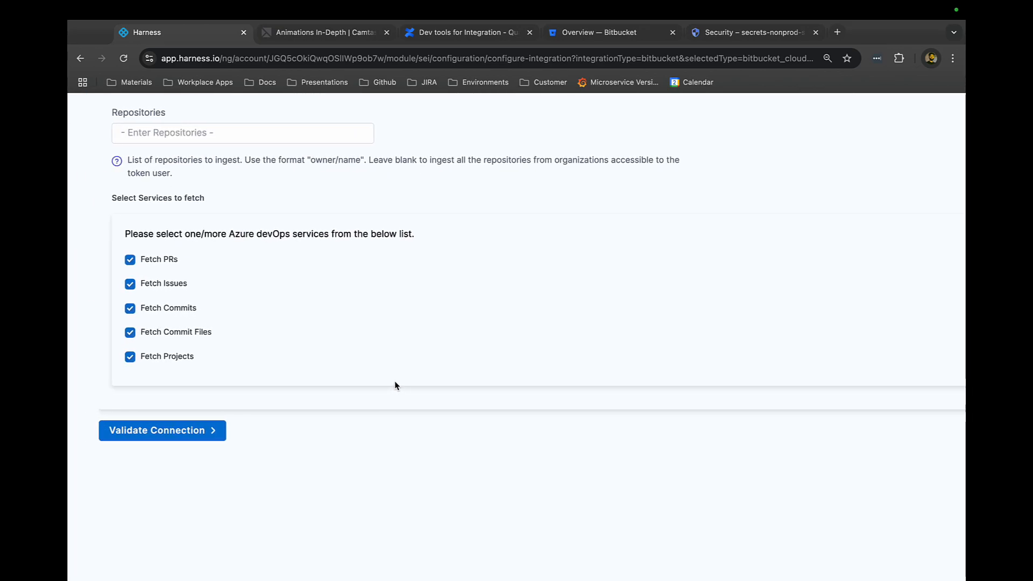
pyautogui.scroll(-2, 205, 251)
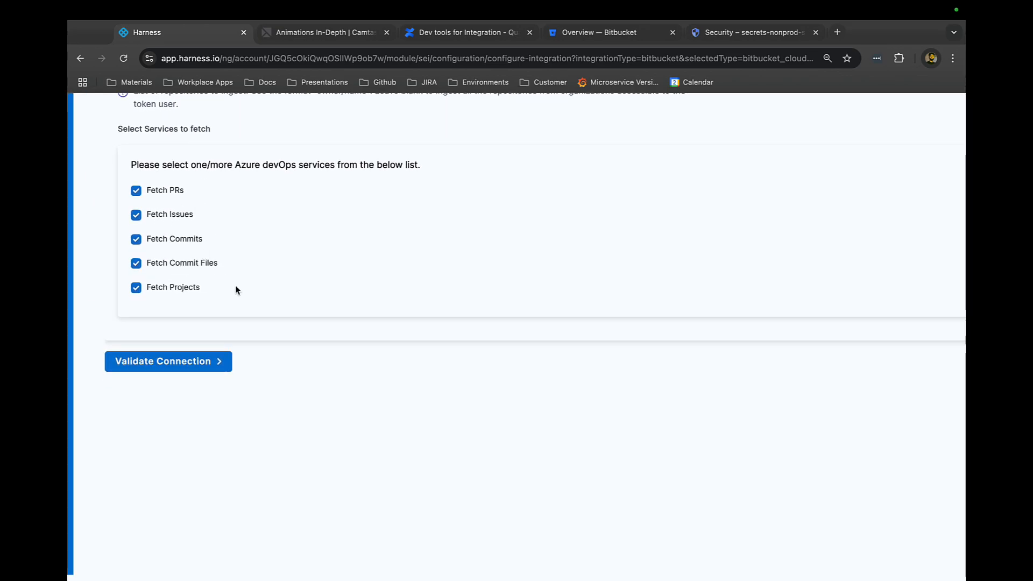
pyautogui.scroll(-5, 234, 285)
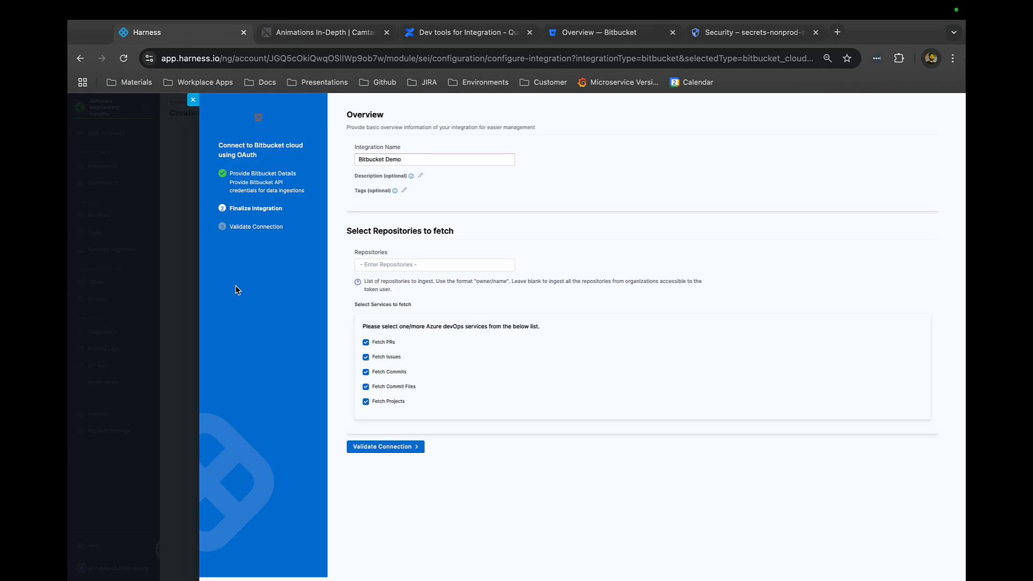
pyautogui.click(367, 387)
pyautogui.click(392, 448)
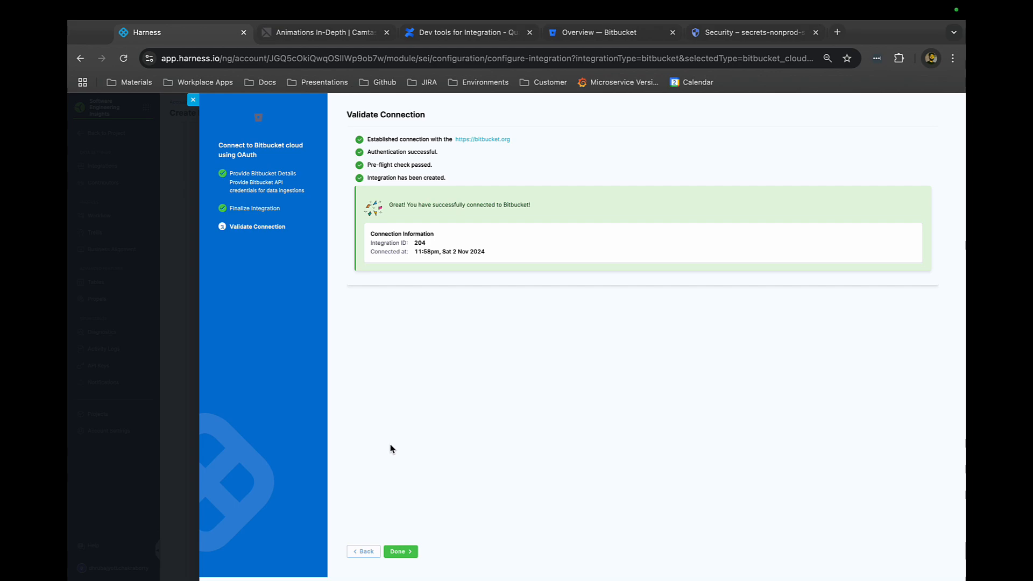
# - Select the integration ID and finish the integration setup
pyautogui.doubleClick(418, 242)
pyautogui.click(398, 551)
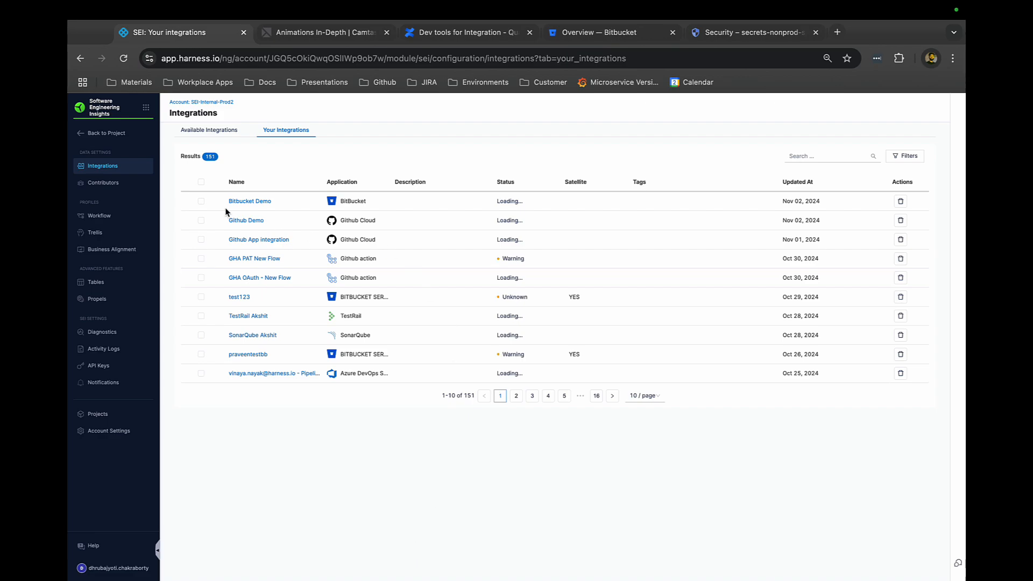
# - Open the Bitbucket Demo integration and review its monitoring ingestion logs before returning to configuration
pyautogui.click(244, 206)
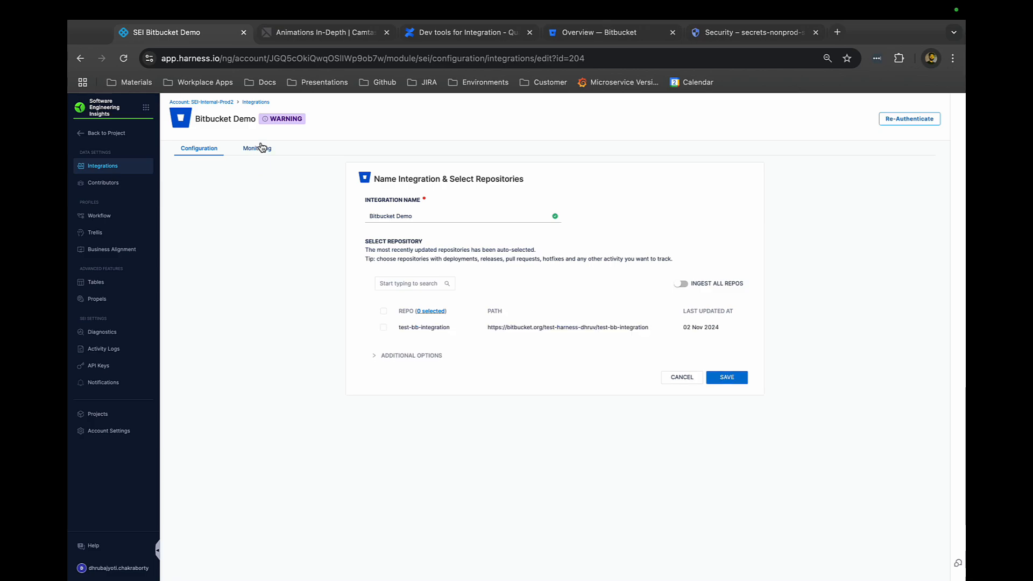
pyautogui.click(263, 151)
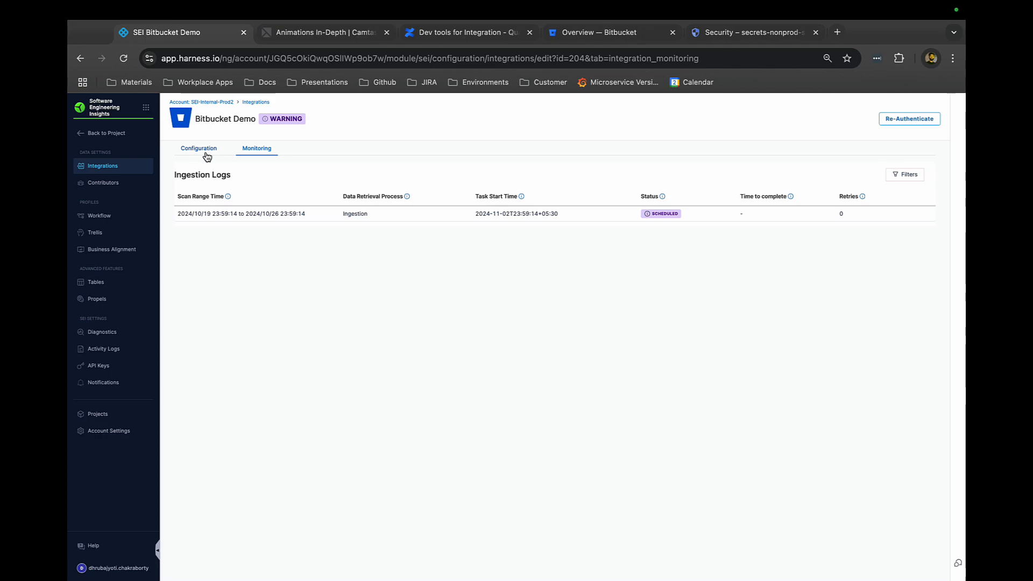
pyautogui.click(207, 157)
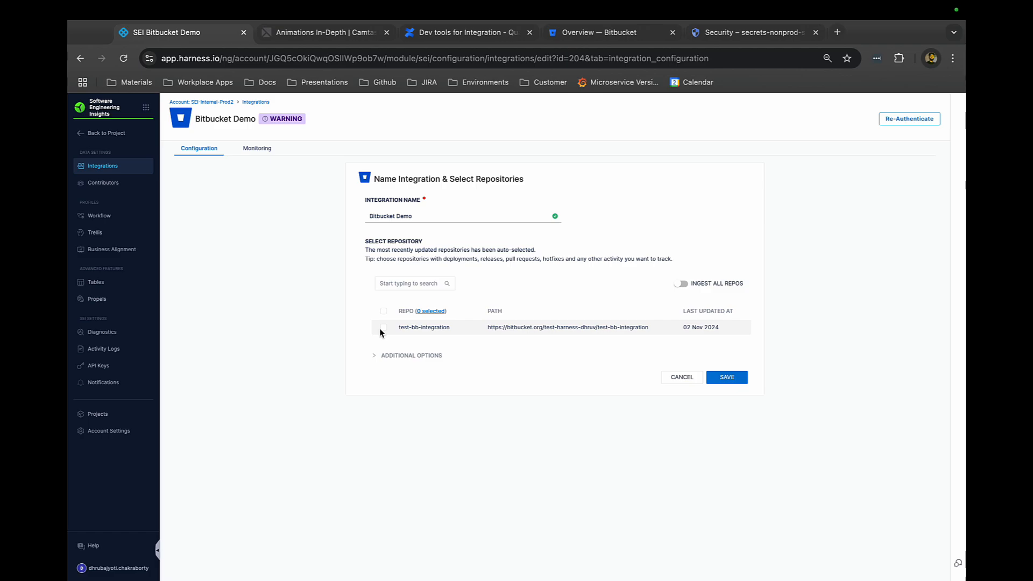
# - Enable Fetch Commit Files and Fetch PR Reviews under additional options and save the integration
pyautogui.click(377, 355)
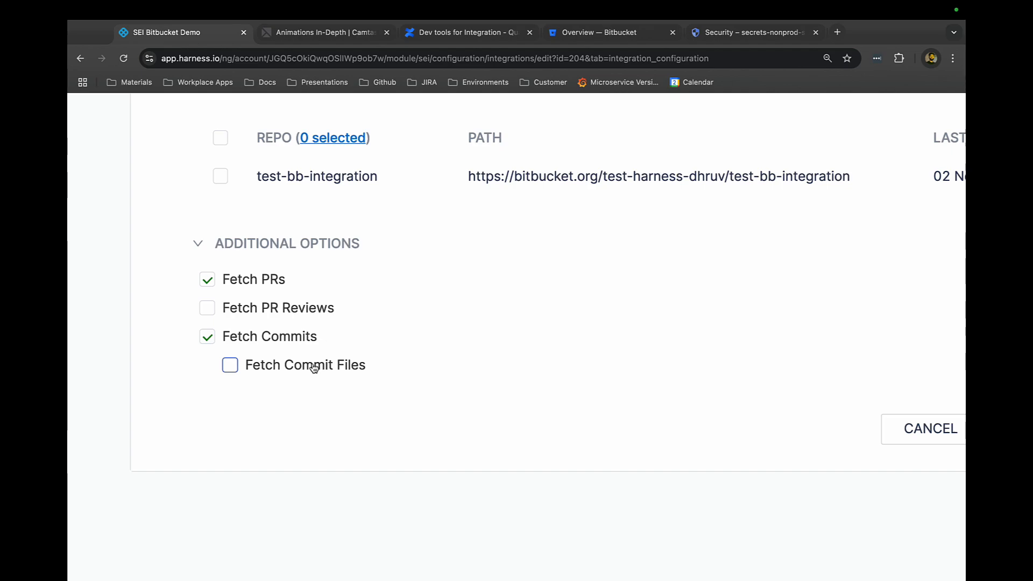
pyautogui.click(230, 365)
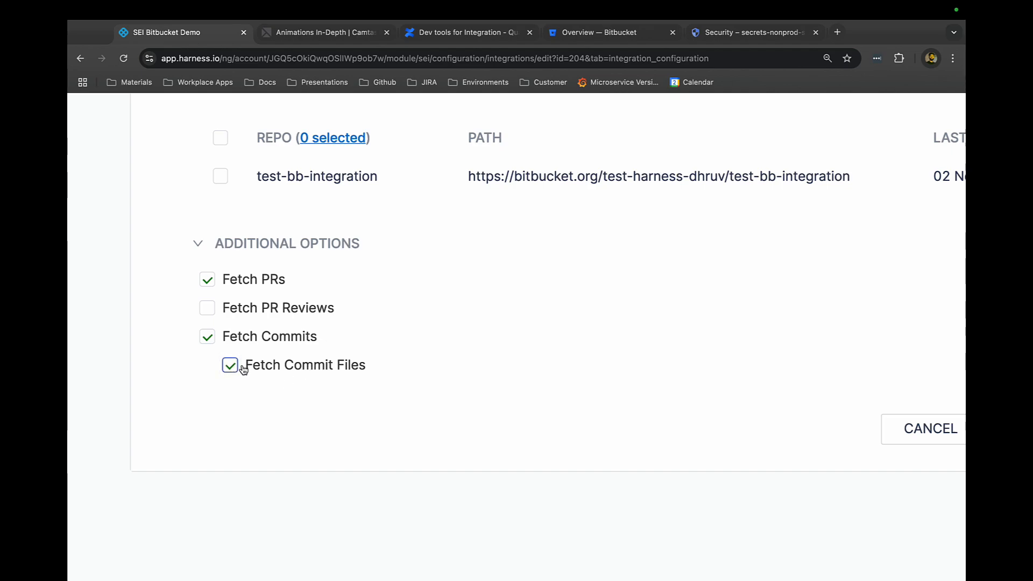
pyautogui.click(212, 313)
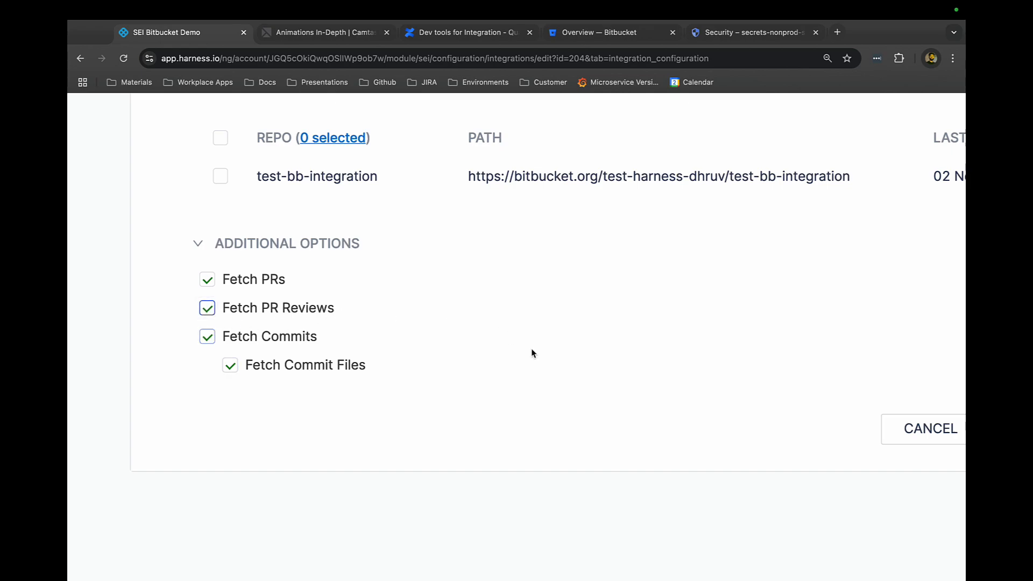
pyautogui.hscroll(10, 531, 353)
pyautogui.click(447, 422)
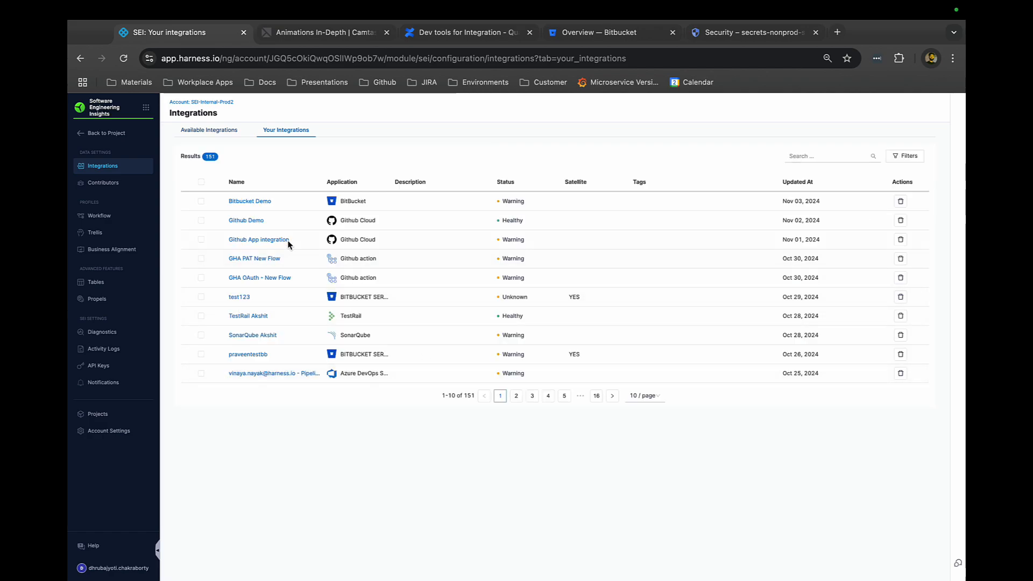
# - Reopen the Bitbucket Demo integration's configuration
pyautogui.click(260, 202)
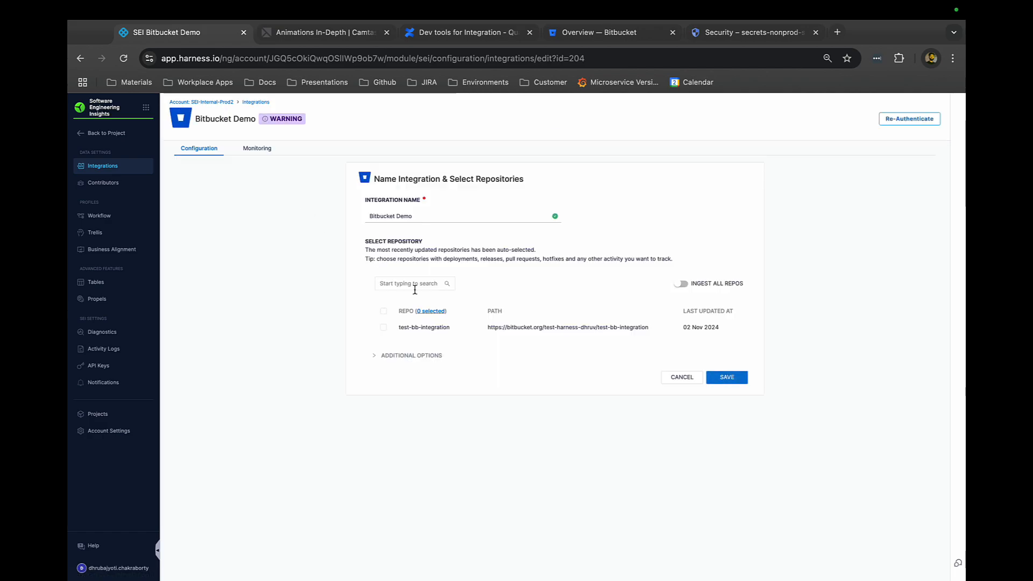